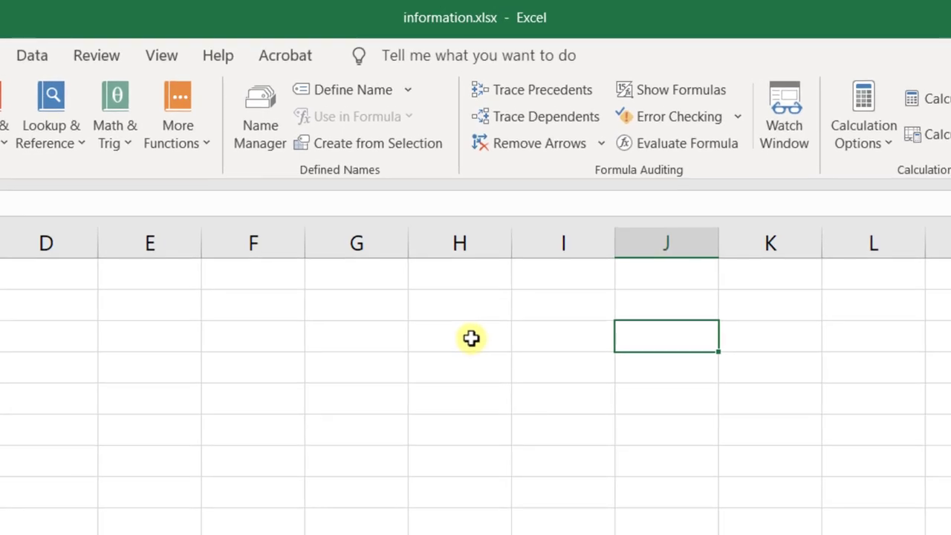
- Enter 4 in H3 and 6 in I3
{"action": "left_click", "coordinate": [473, 189]}
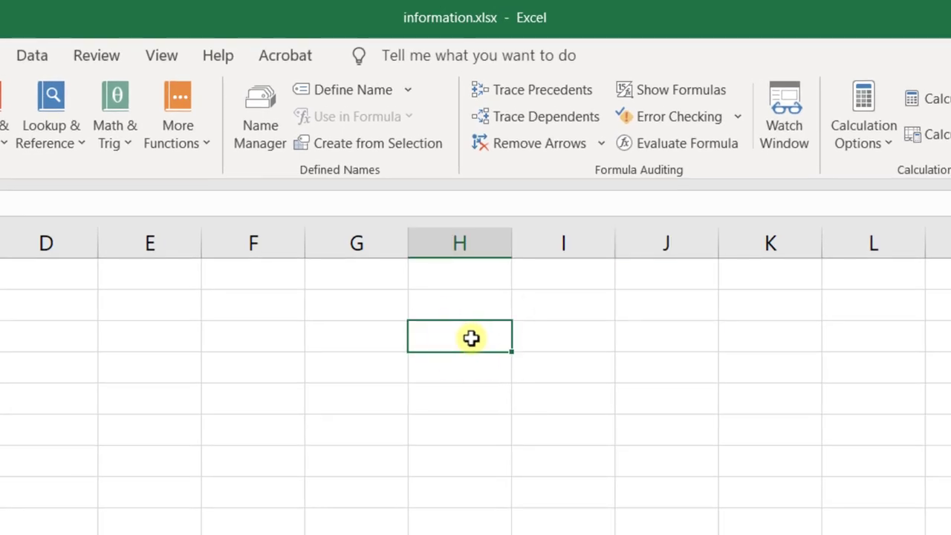
{"action": "type", "text": "4"}
{"action": "key", "text": "Tab"}
{"action": "type", "text": "6"}
{"action": "key", "text": "Tab"}
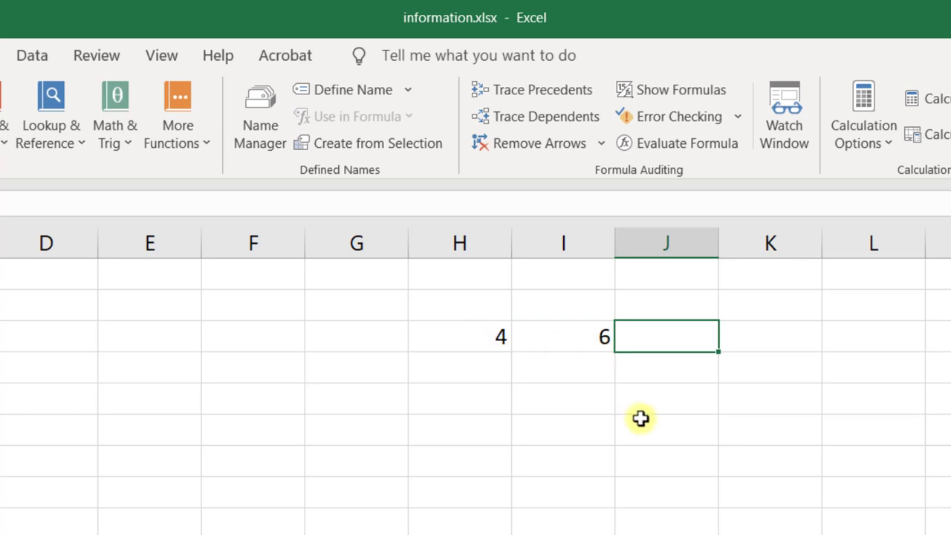
- Enter the formula =H3+I3 in J3 so it shows 10
{"action": "type", "text": "="}
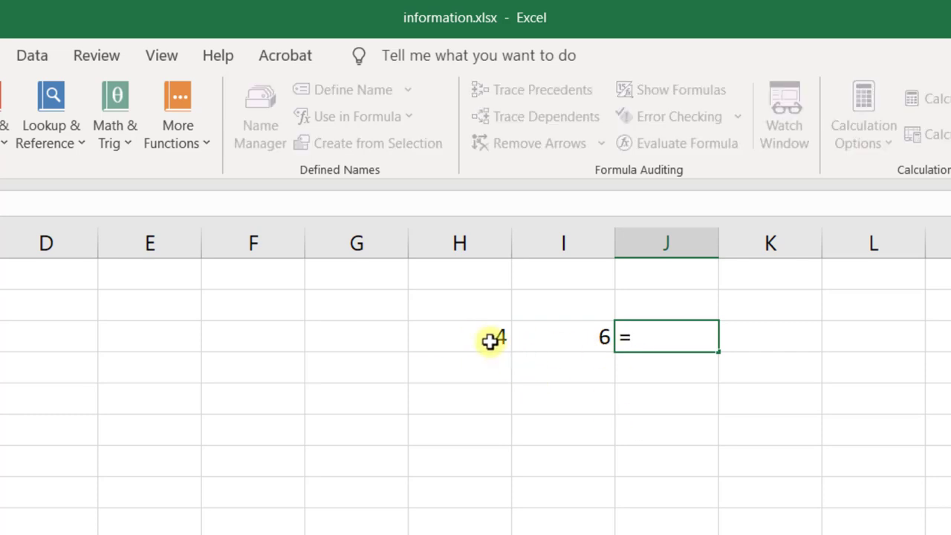
{"action": "left_click", "coordinate": [490, 339]}
{"action": "type", "text": "+"}
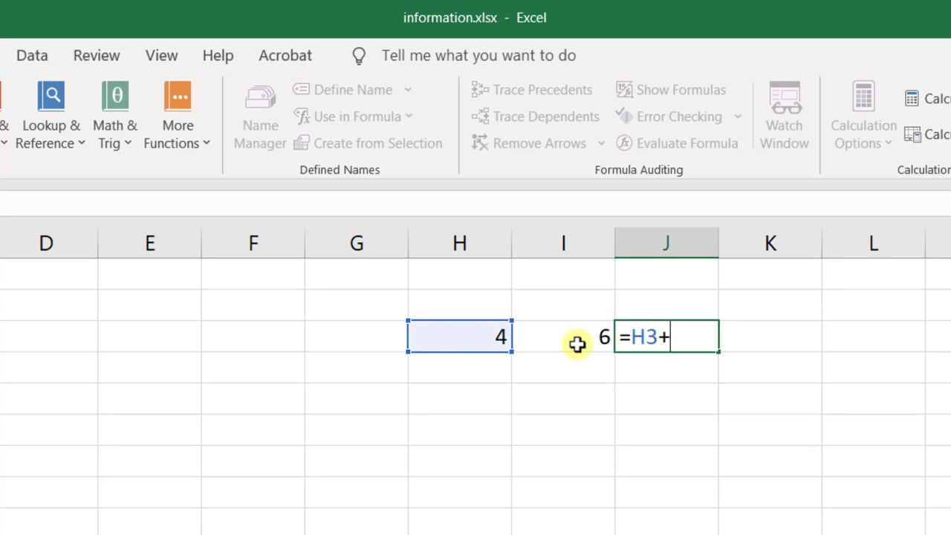
{"action": "left_click", "coordinate": [583, 336]}
{"action": "key", "text": "ctrl+Return"}
{"action": "key", "text": "Return"}
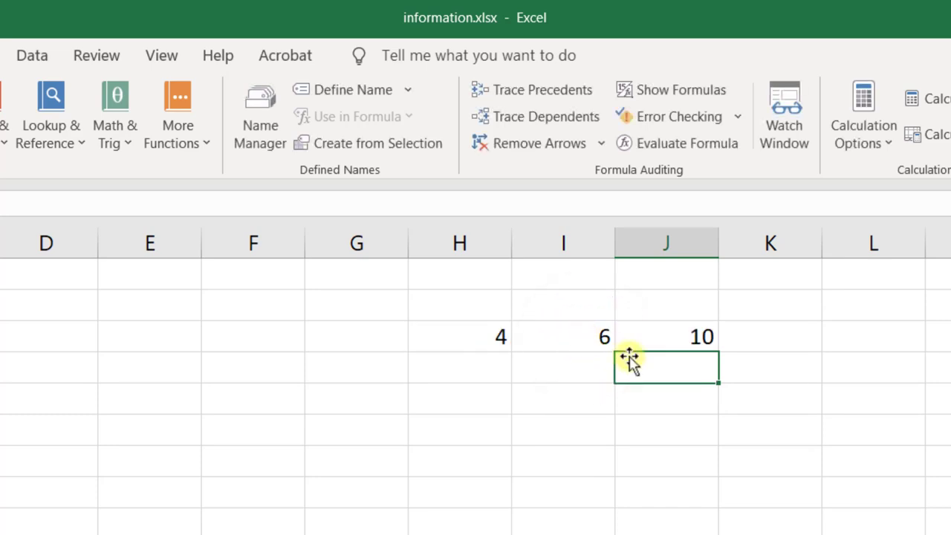
- Change H3 to 6 so J3 recalculates to 12
{"action": "left_click", "coordinate": [673, 330]}
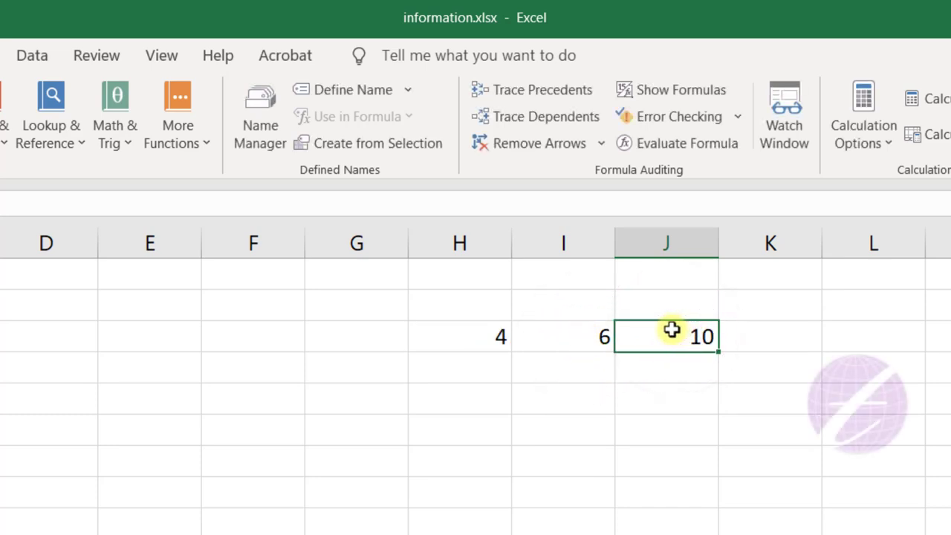
{"action": "left_click", "coordinate": [492, 334]}
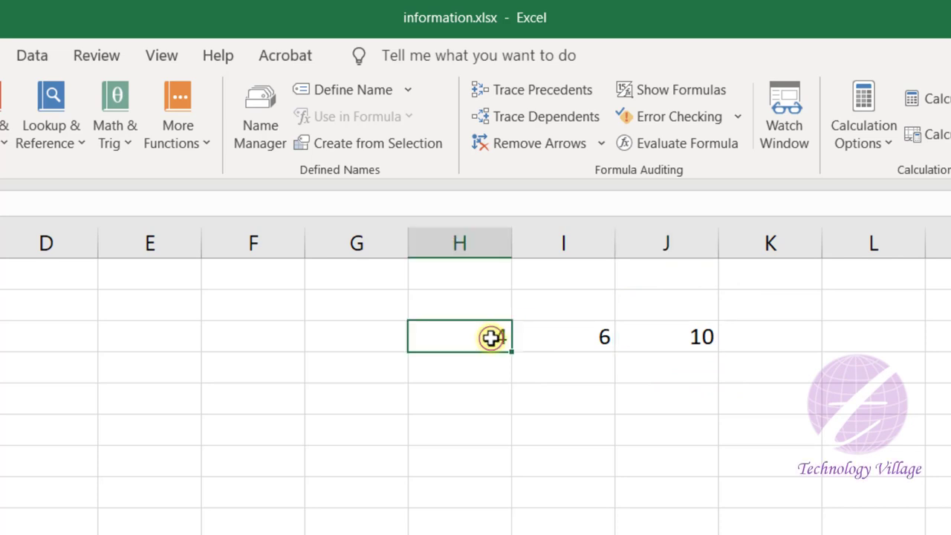
{"action": "type", "text": "6"}
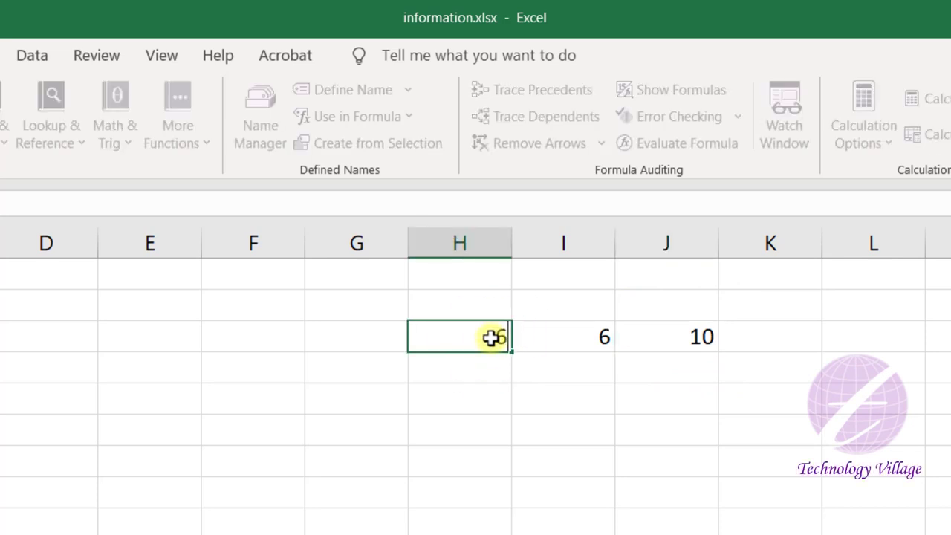
{"action": "key", "text": "Return"}
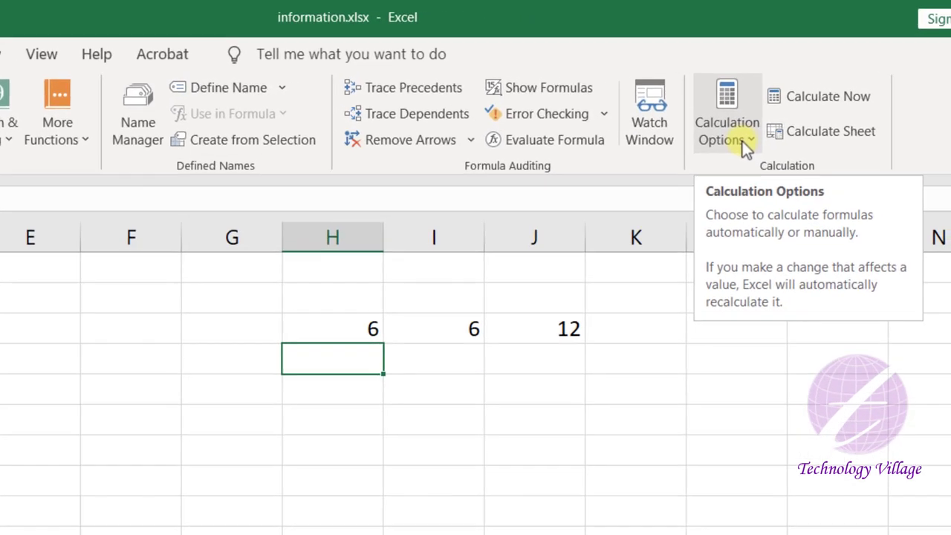
- Set Calculation Options on the Formulas tab to Manual
{"action": "left_click", "coordinate": [801, 123]}
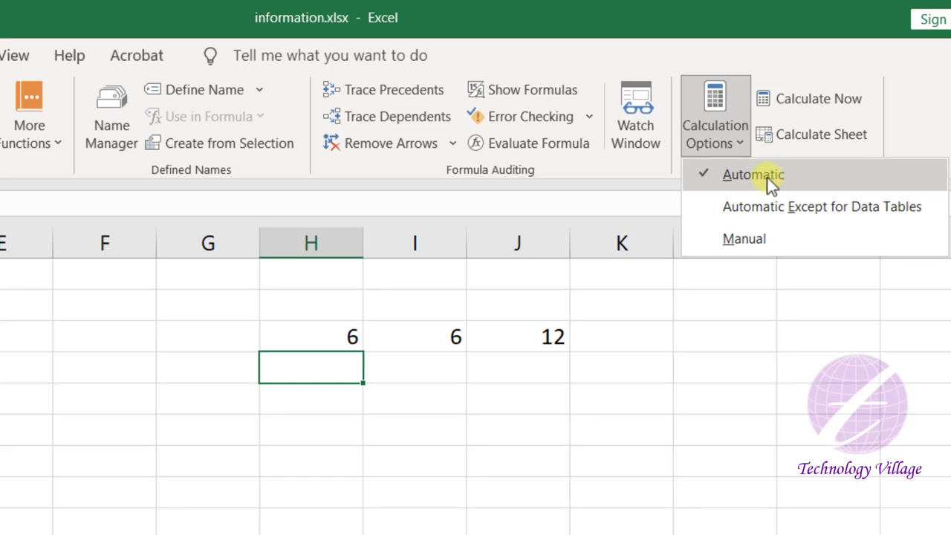
{"action": "left_click", "coordinate": [730, 238]}
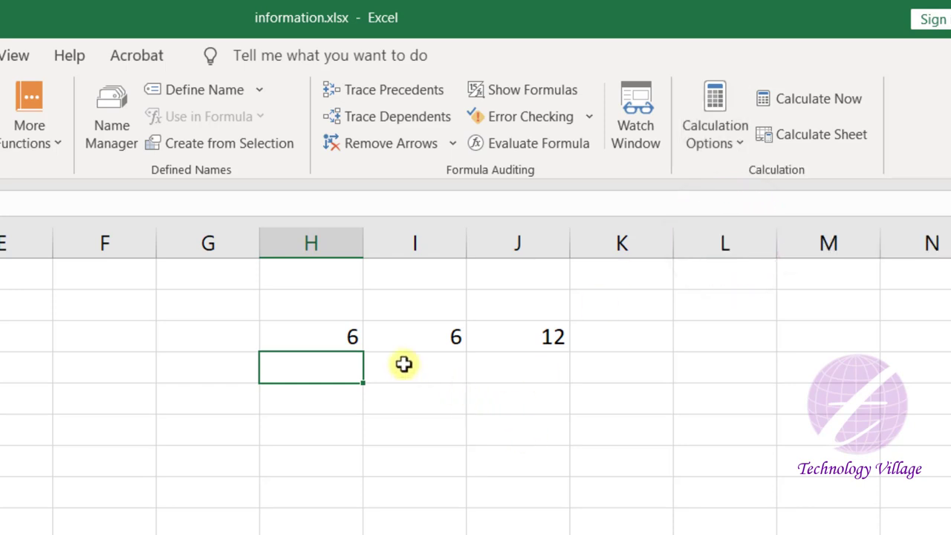
- Change H3 to 5, leaving J3's total stuck at 12
{"action": "double_click", "coordinate": [353, 336]}
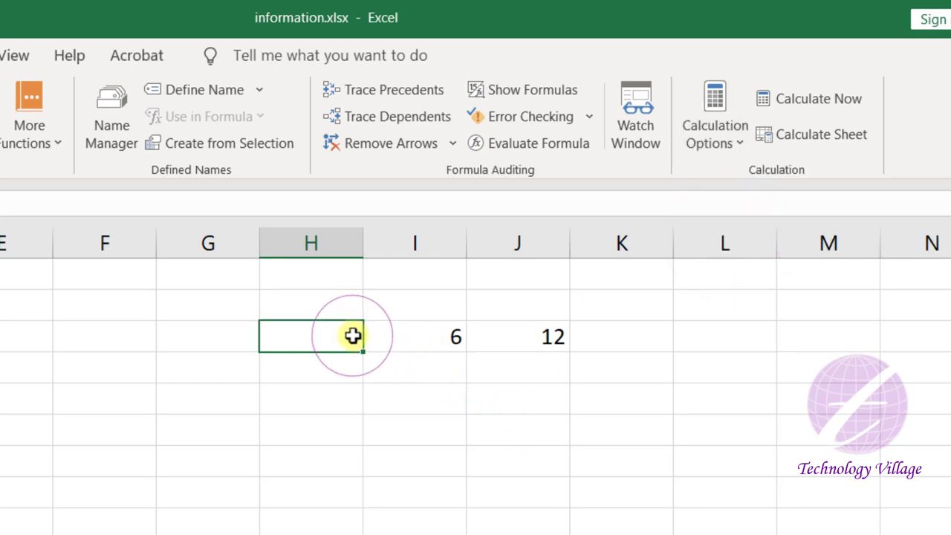
{"action": "type", "text": "5"}
{"action": "key", "text": "Return"}
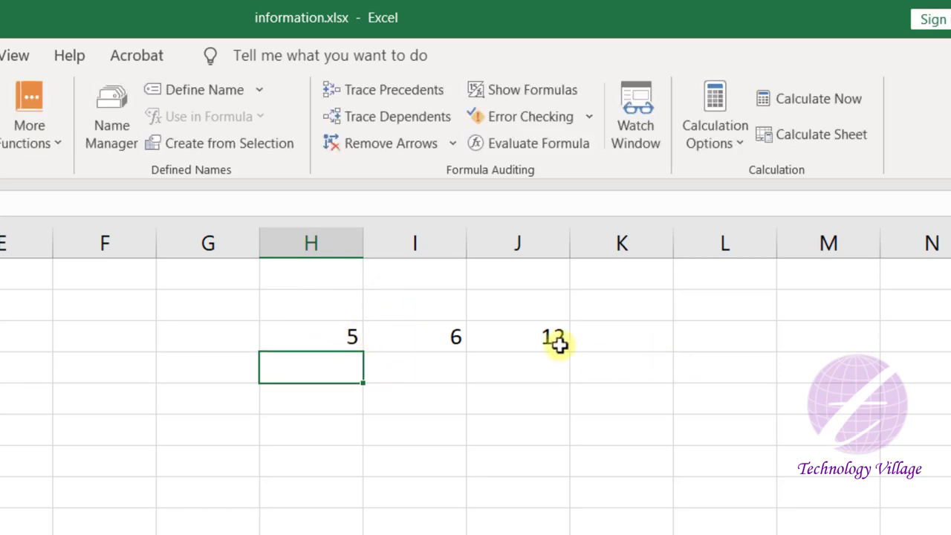
{"action": "left_click", "coordinate": [548, 338]}
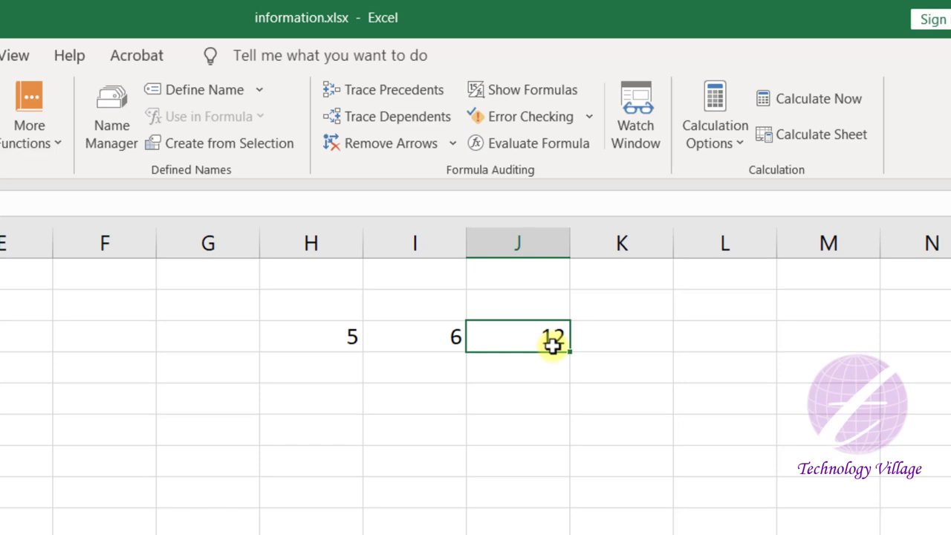
- Confirm Manual mode is active, then recalculate so J3 updates to 11
{"action": "left_click", "coordinate": [737, 147]}
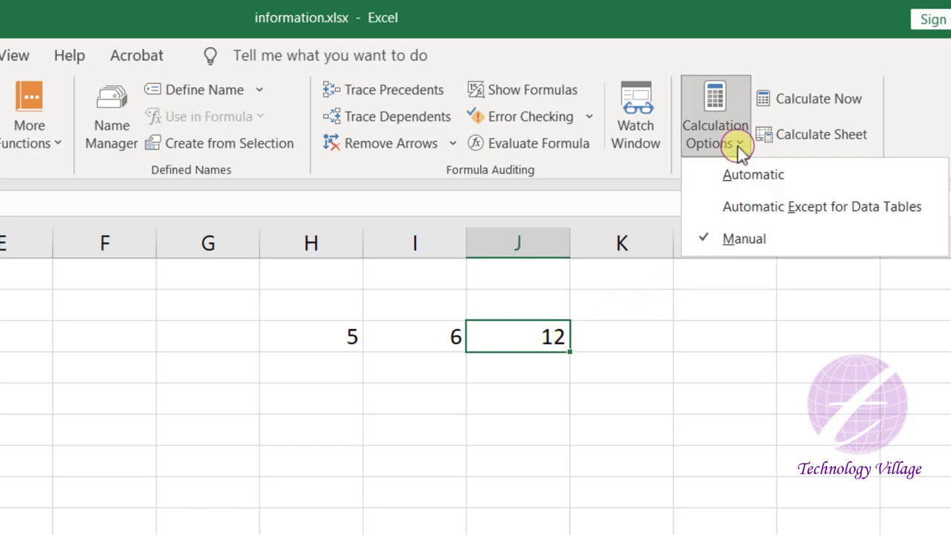
{"action": "left_click", "coordinate": [495, 343]}
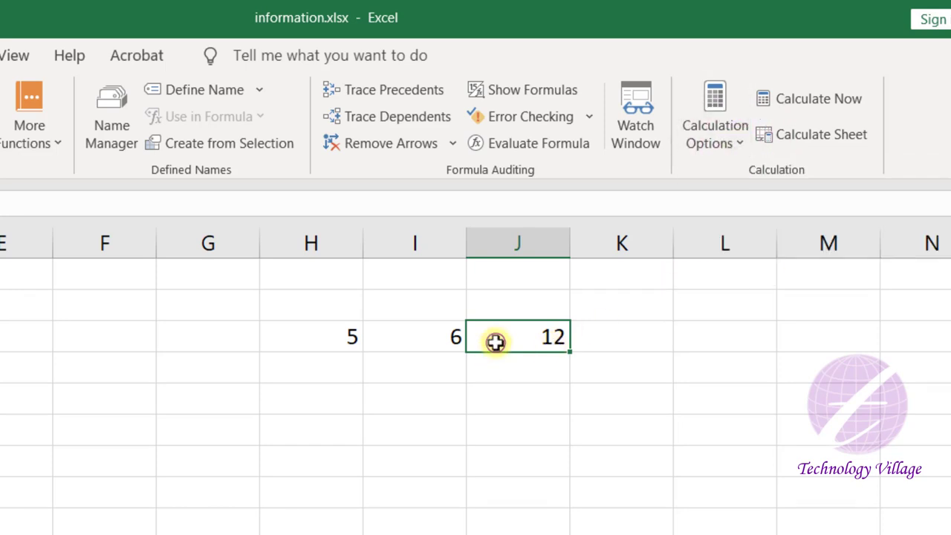
{"action": "left_click", "coordinate": [325, 341]}
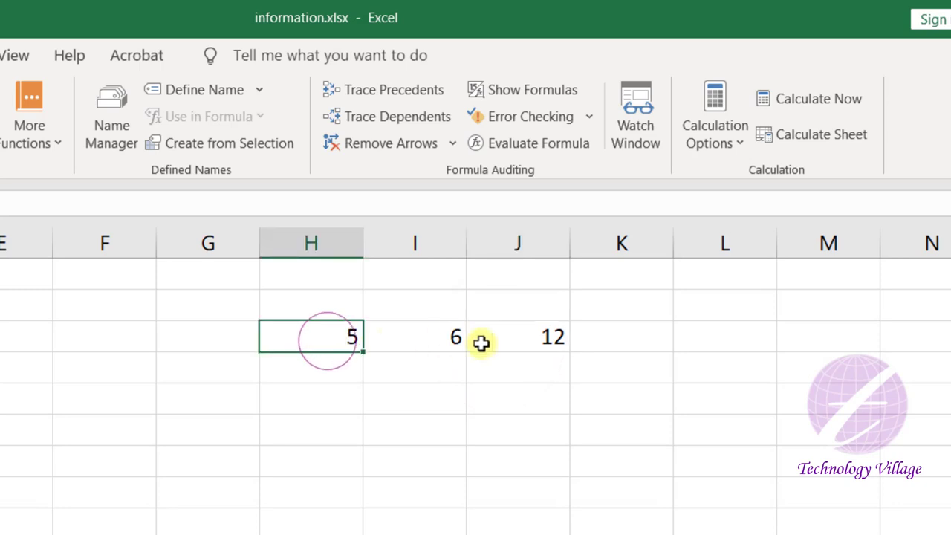
{"action": "left_click", "coordinate": [533, 335]}
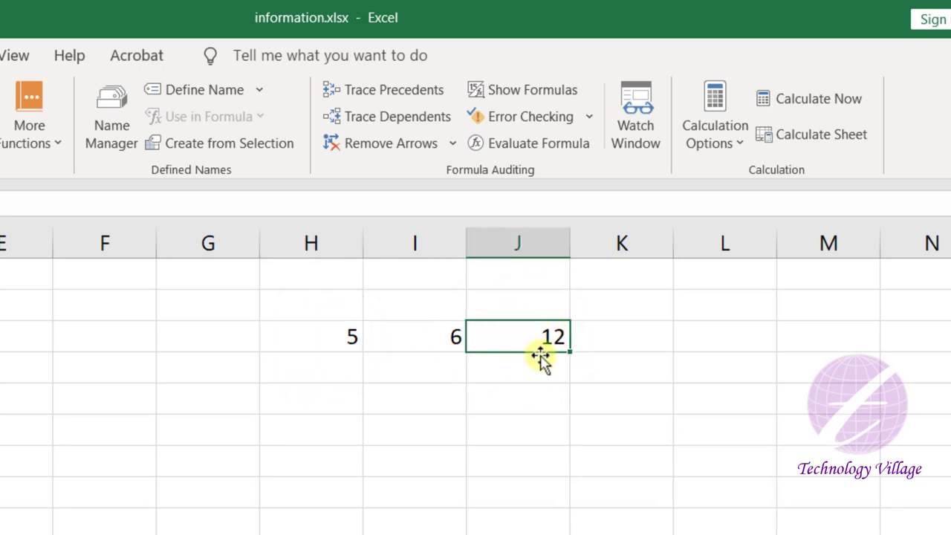
{"action": "left_click", "coordinate": [802, 104]}
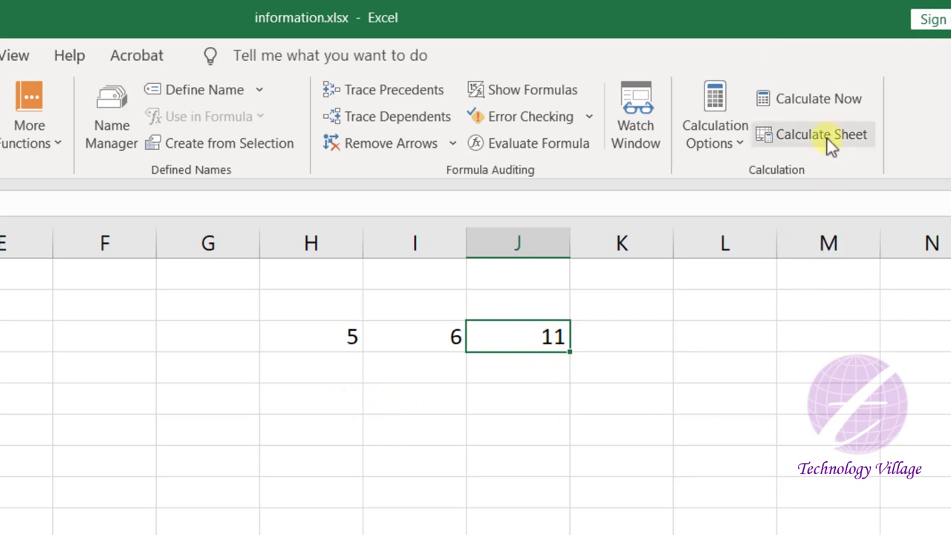
- Enter 6 and 7 in the row below the first numbers
{"action": "left_click", "coordinate": [341, 367]}
{"action": "type", "text": "6"}
{"action": "key", "text": "Tab"}
{"action": "type", "text": "7"}
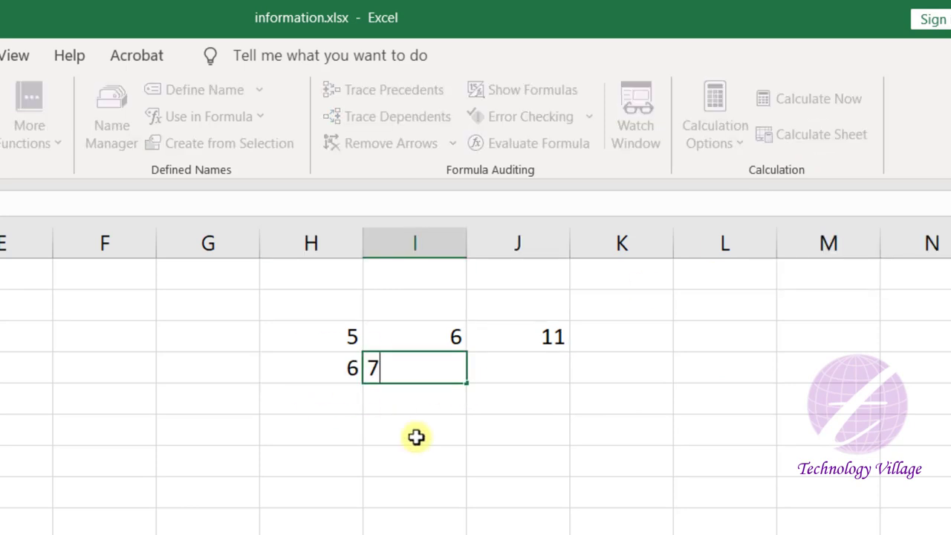
{"action": "key", "text": "Tab"}
- Fill the J3 sum formula down into J4
{"action": "left_click", "coordinate": [557, 335]}
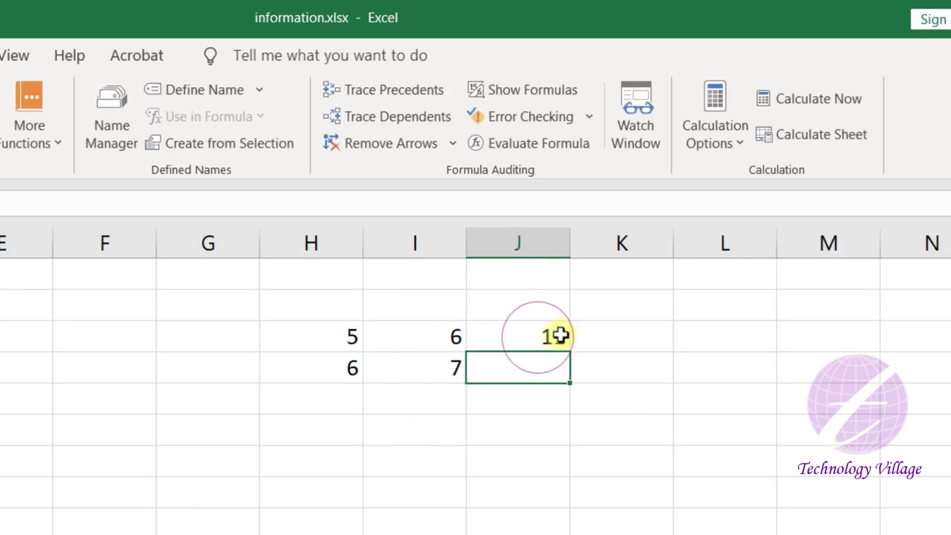
{"action": "left_click_drag", "start_coordinate": [564, 346], "coordinate": [568, 371]}
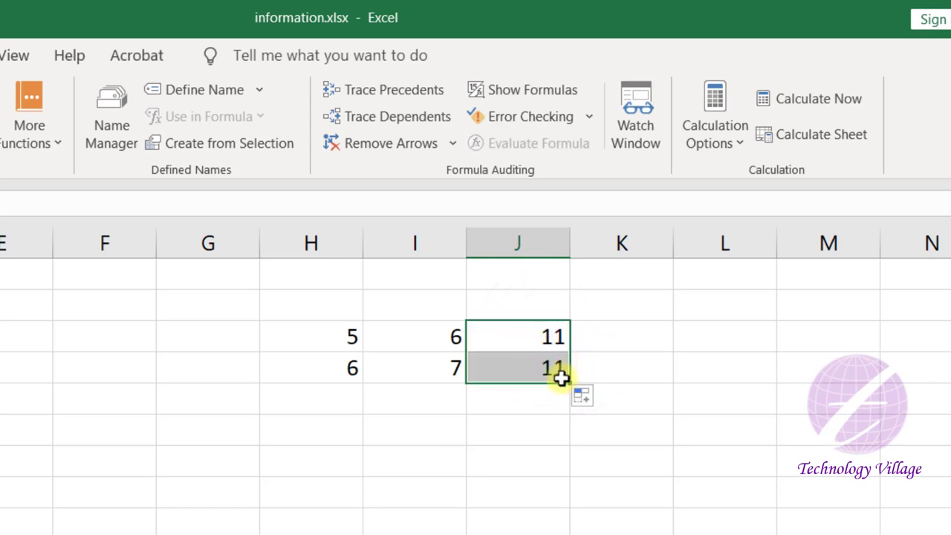
{"action": "left_click", "coordinate": [524, 369]}
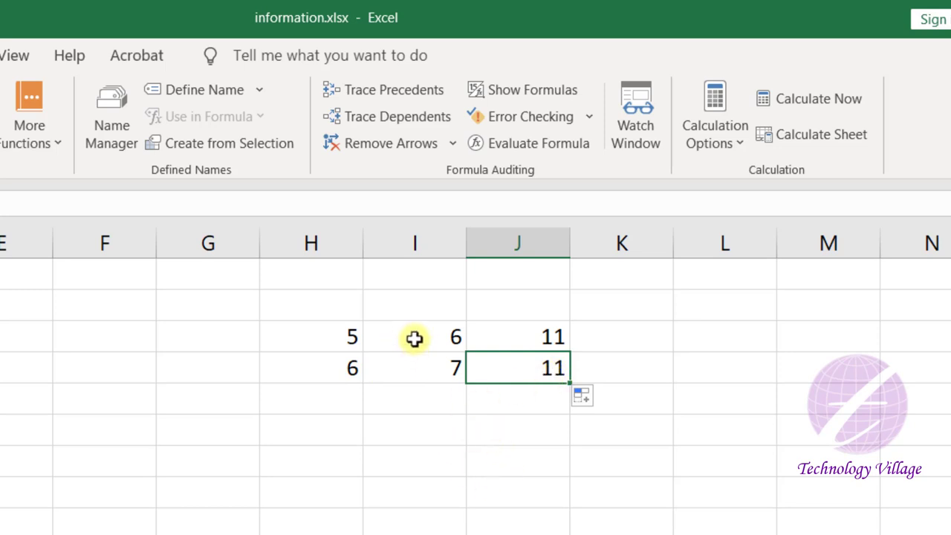
- Change I3 to 5 and recalculate the sheet so J3 shows 10 and J4 shows 13
{"action": "left_click", "coordinate": [435, 329]}
{"action": "type", "text": "5"}
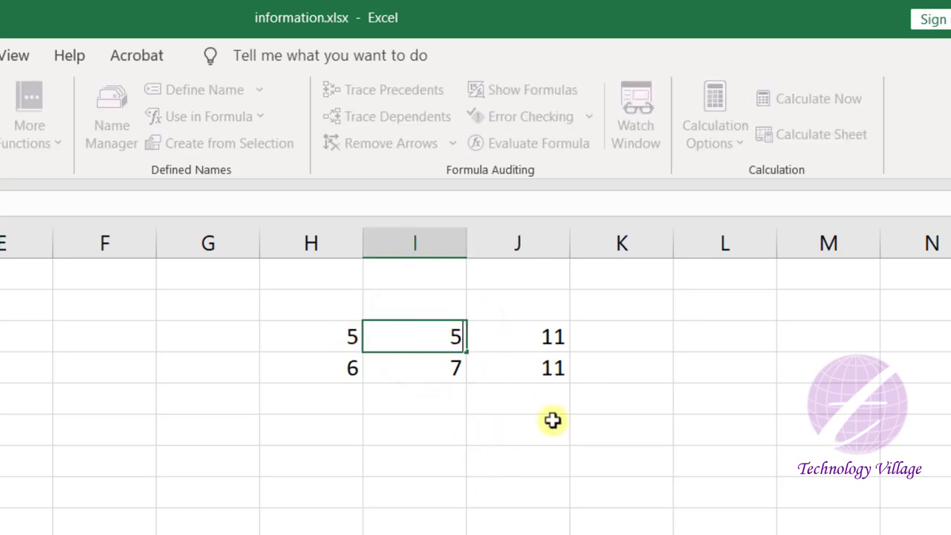
{"action": "key", "text": "Return"}
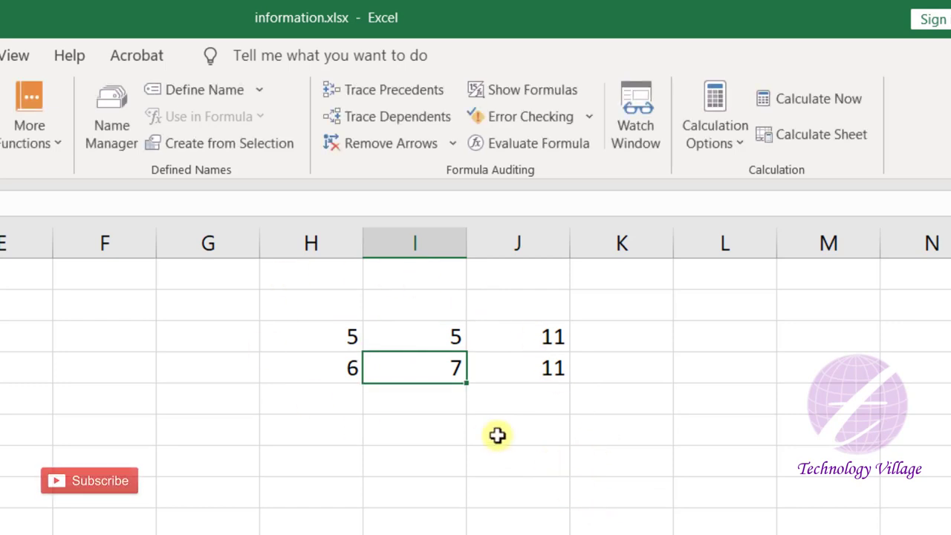
{"action": "left_click", "coordinate": [824, 138]}
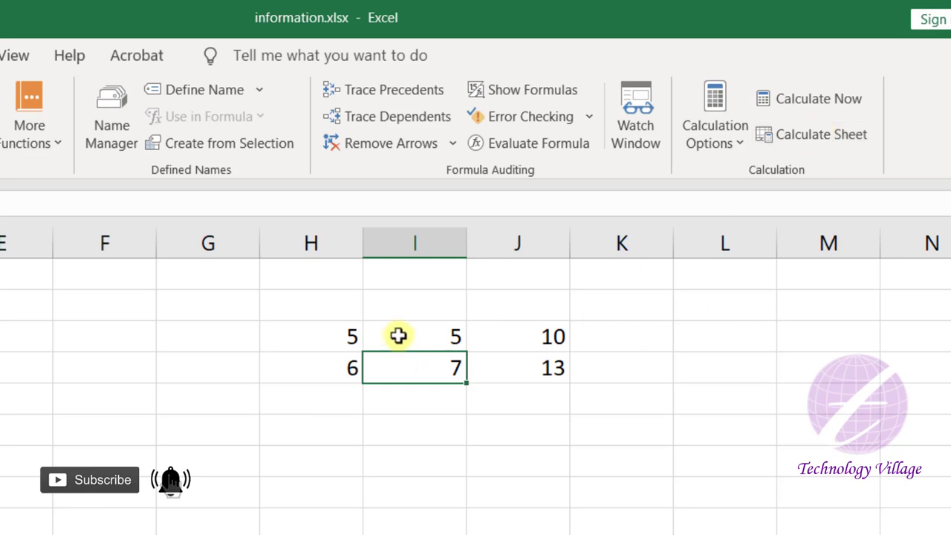
{"action": "left_click_drag", "start_coordinate": [527, 335], "coordinate": [534, 371]}
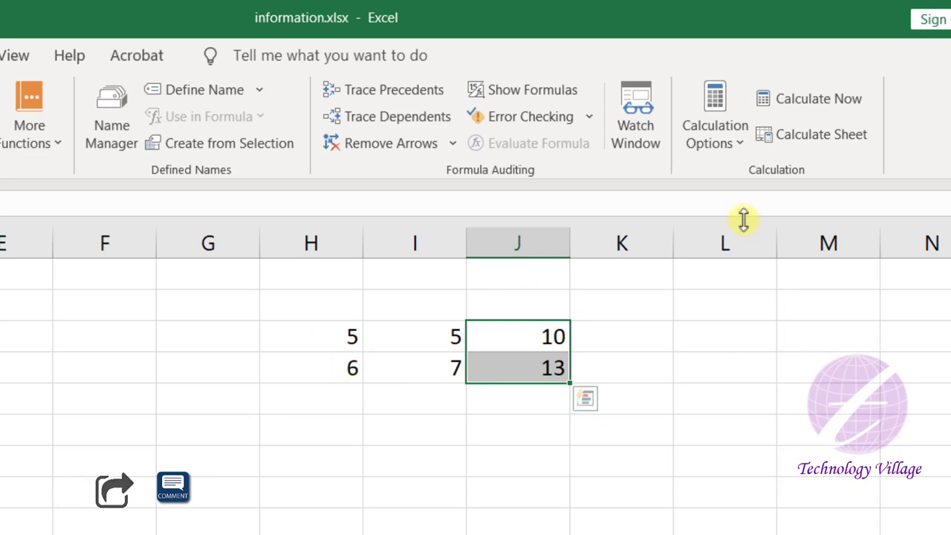
- Switch calculation back to Automatic and enter 6 in both I4 and I3
{"action": "left_click", "coordinate": [730, 143]}
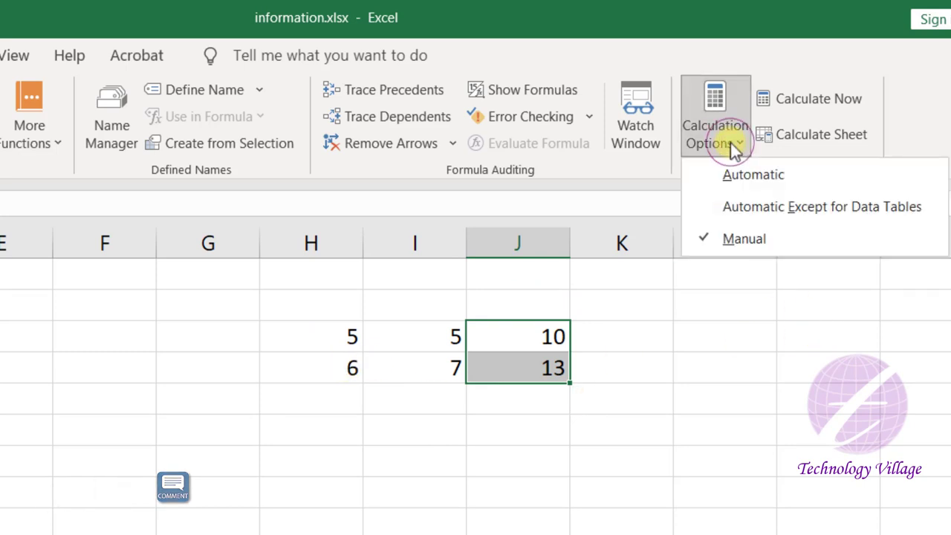
{"action": "left_click", "coordinate": [750, 179]}
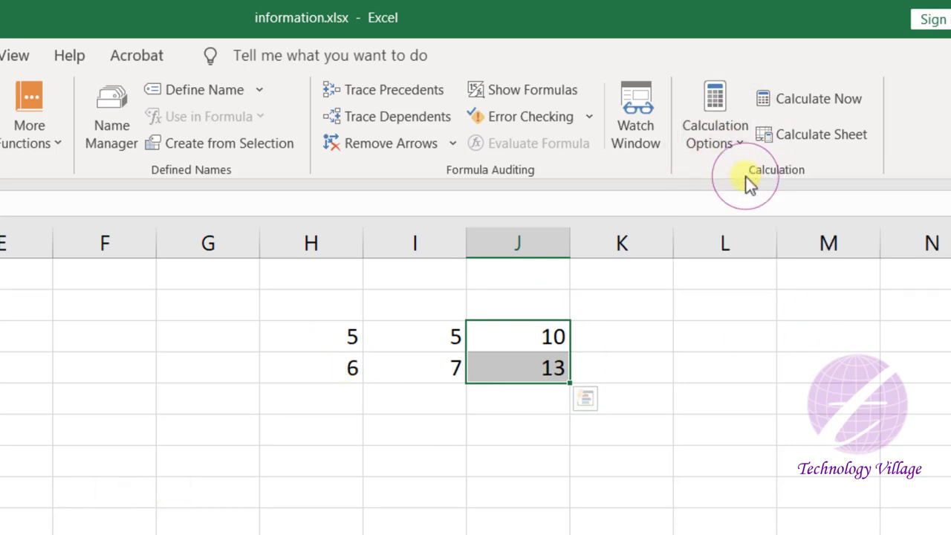
{"action": "left_click", "coordinate": [431, 370]}
{"action": "type", "text": "6"}
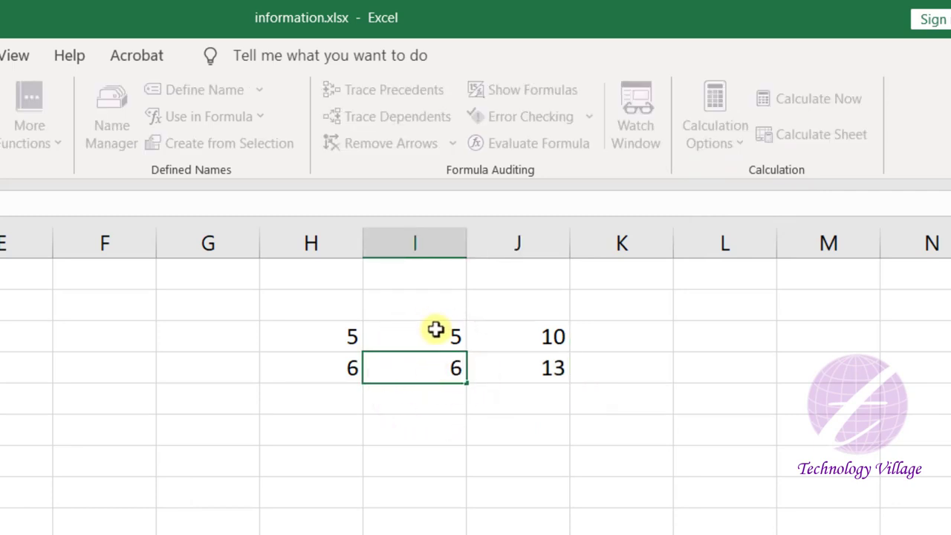
{"action": "left_click", "coordinate": [435, 330]}
{"action": "type", "text": "6"}
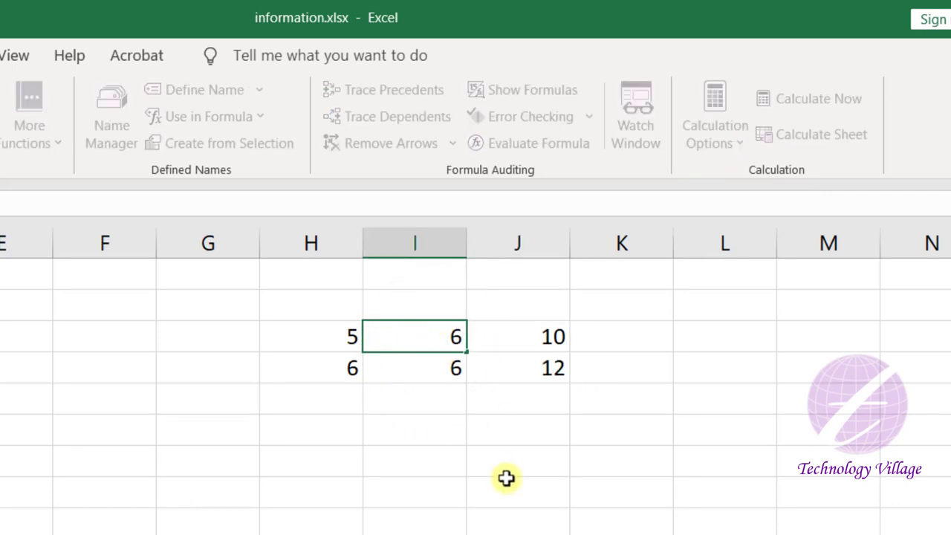
{"action": "left_click", "coordinate": [501, 480]}
- Check that the sums in J3 and J4 updated immediately to 11 and 12
{"action": "left_click", "coordinate": [545, 336]}
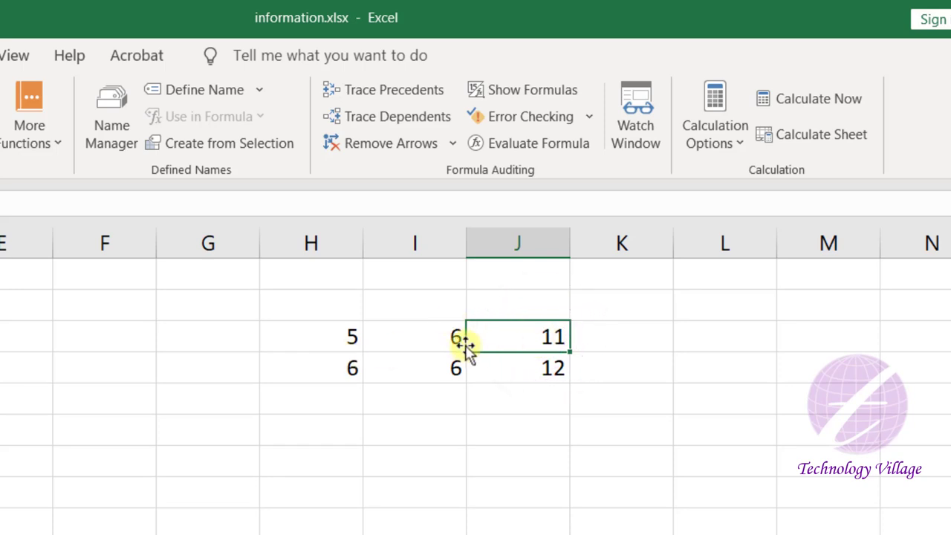
{"action": "left_click", "coordinate": [523, 334]}
{"action": "left_click", "coordinate": [496, 371]}
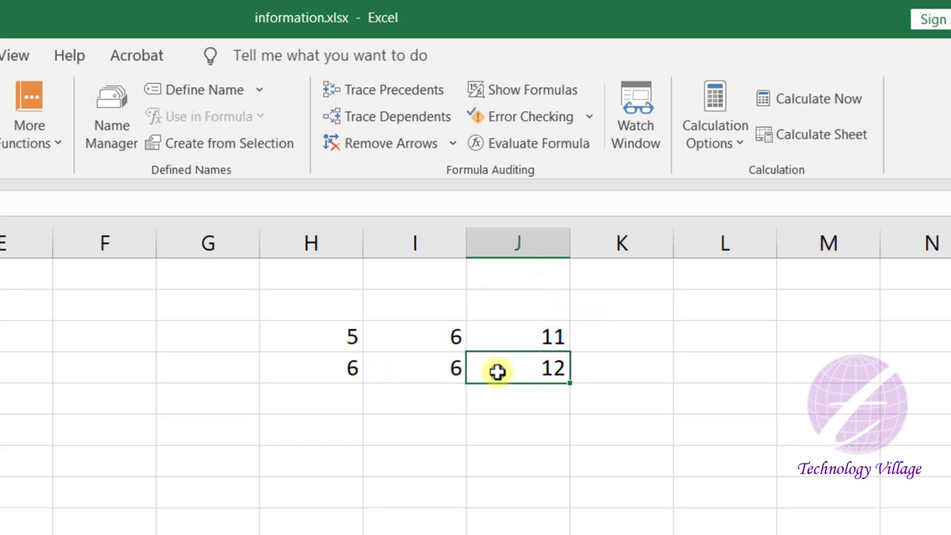
{"action": "left_click_drag", "start_coordinate": [341, 333], "coordinate": [566, 380]}
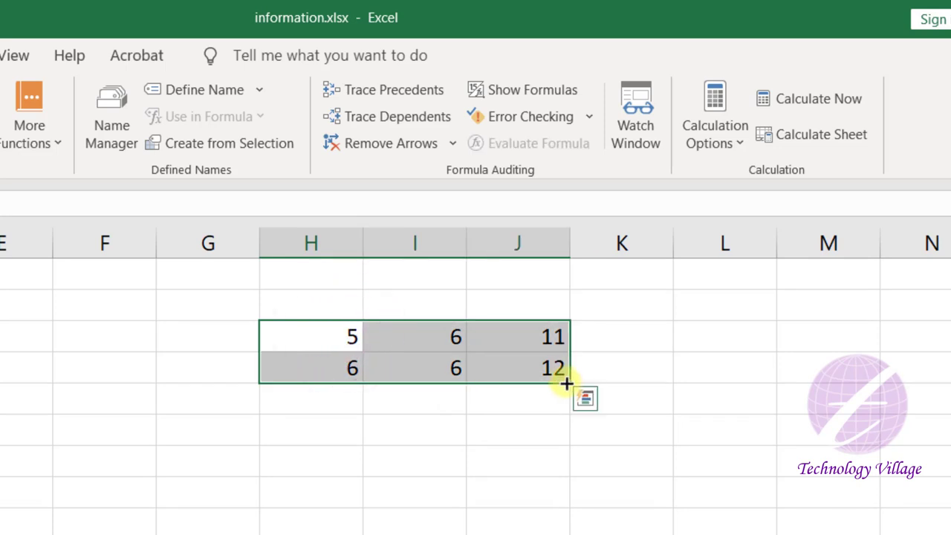
{"action": "left_click", "coordinate": [474, 364]}
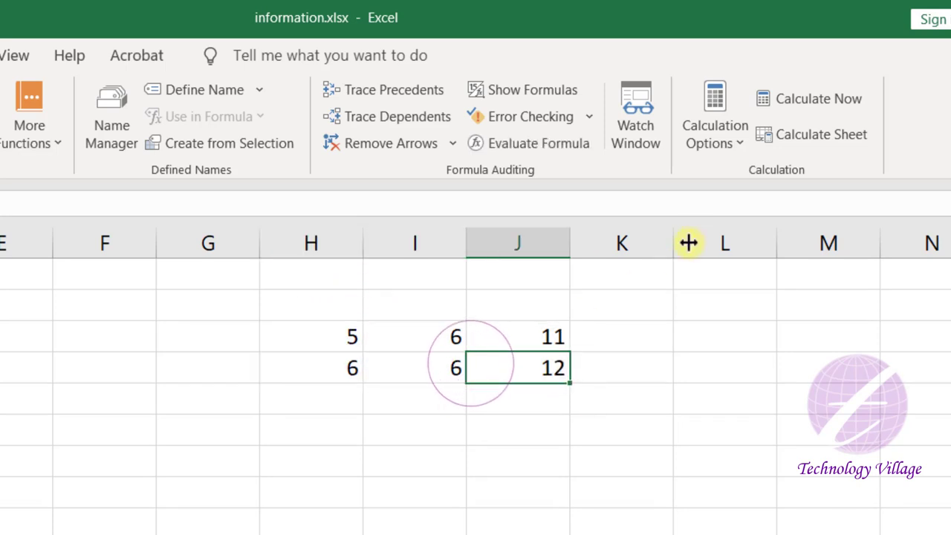
{"action": "left_click", "coordinate": [737, 149]}
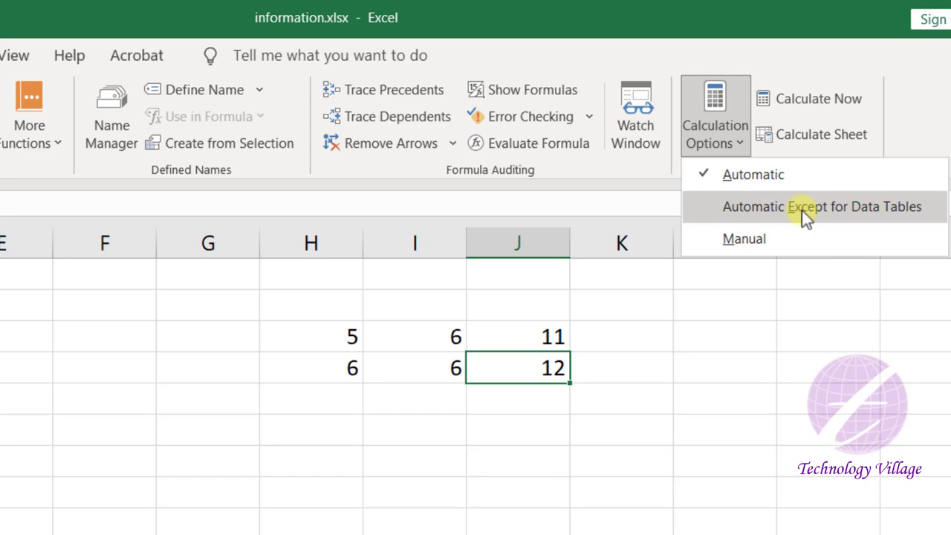
{"action": "left_click", "coordinate": [617, 366]}
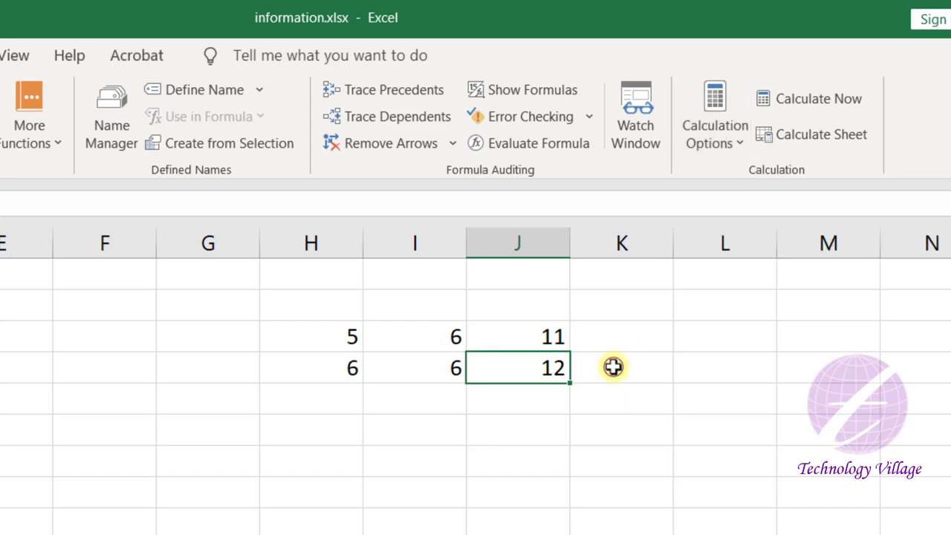